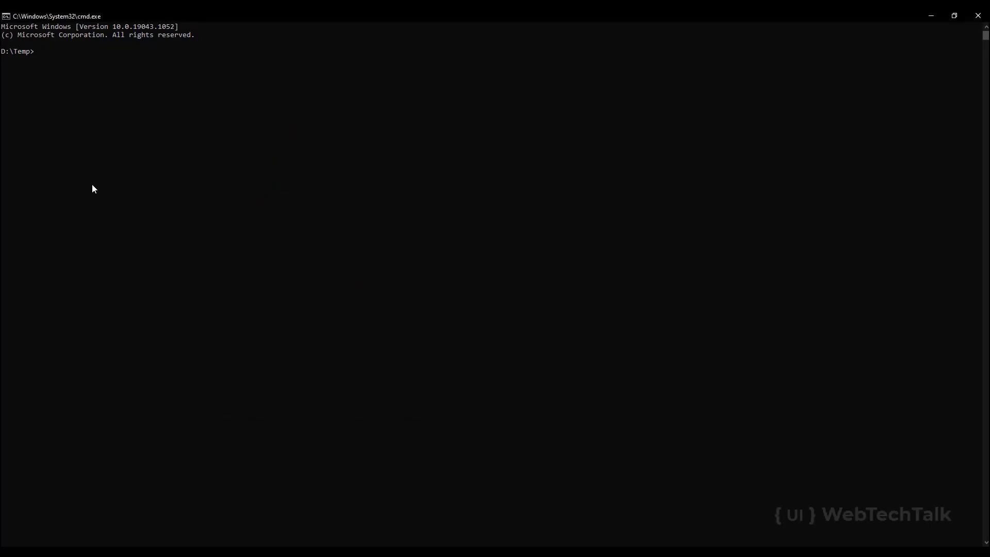
scroll(114, 199, up, 1)
scroll(114, 199, up, 1)
scroll(115, 199, up, 1)
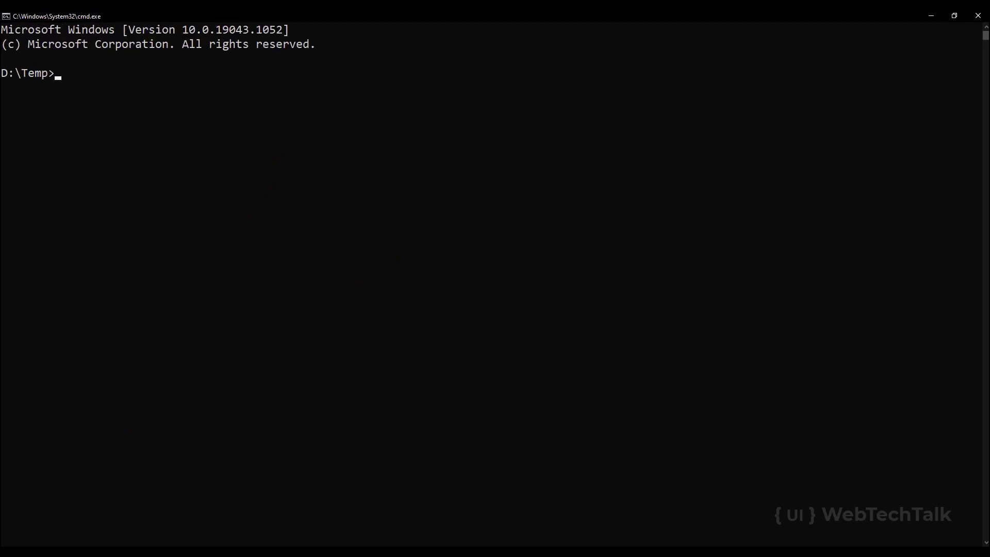
text(ng new angular-routing)
Step: Run 'ng new angular-routing', declining strict mode and accepting Angular routing
key(Return)
text(n)
key(Return)
text(y)
key(Return)
key(Return)
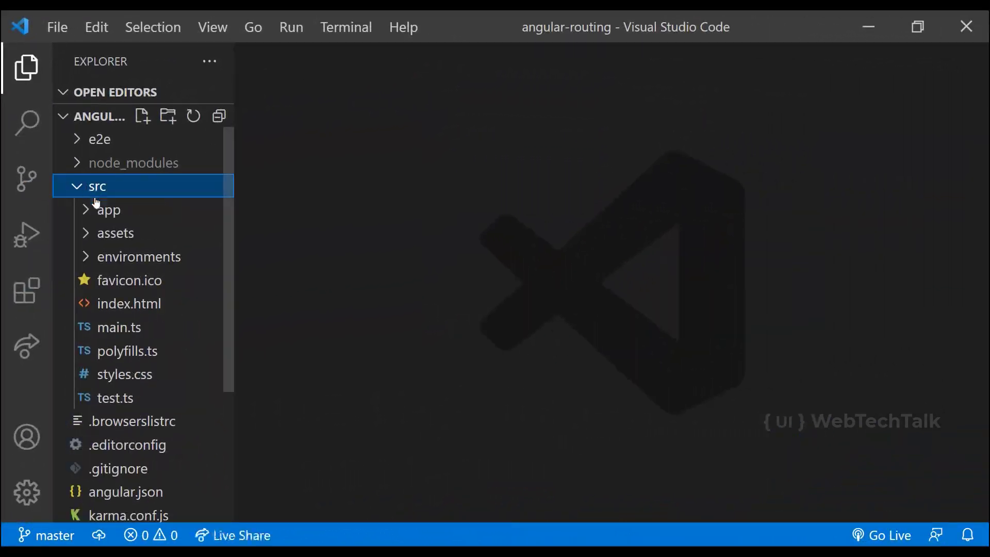
Step: Expand src/app, widen the sidebar, and view app-routing.module.ts and app.module.ts
click(98, 210)
drag(235, 228, 340, 228)
click(174, 235)
click(176, 377)
scroll(776, 415, down, 1)
text(c home)
Step: Generate the home, products, about and contact components with 'ng g c'
key(Return)
key(Up)
key(BackSpace)
key(BackSpace)
key(BackSpace)
text(products)
key(Return)
key(Up)
key(BackSpace)
key(BackSpace)
key(BackSpace)
text(about)
key(Return)
key(Up)
key(BackSpace)
key(BackSpace)
key(BackSpace)
text(contact)
key(Return)
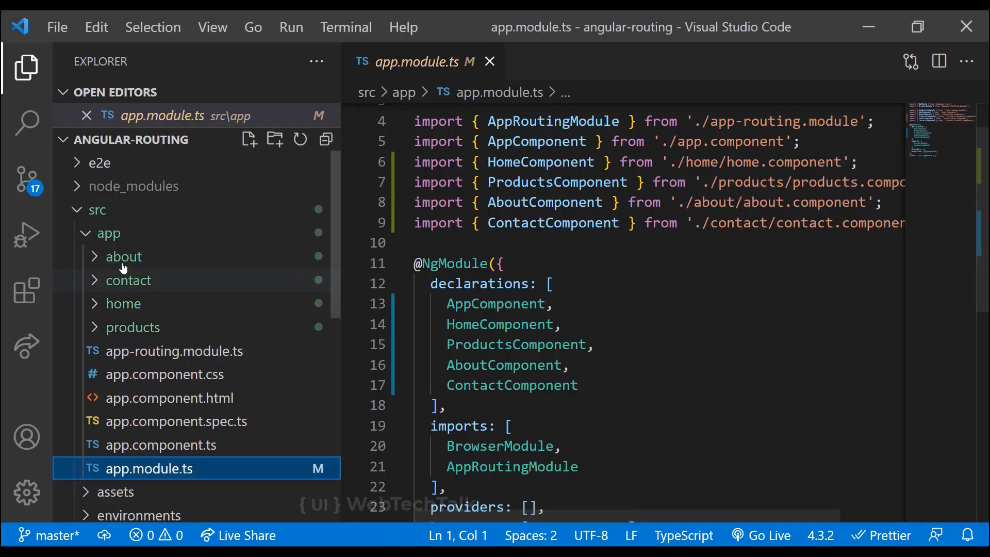
Step: Replace app.component.html's default content with an <app-home> element and save
click(570, 365)
click(208, 398)
click(744, 418)
key(ctrl+a)
key(BackSpace)
text(app-home)
key(Tab)
key(ctrl+s)
Step: Set a global font-size in styles.css and save it
click(150, 469)
click(125, 419)
click(562, 219)
text(* {)
key(Return)
text(font-size: 25px;)
key(ctrl+s)
scroll(132, 301, up, 10)
Step: Replace home.component.html's default text with a container holding an h1 'Home page', and save
click(124, 301)
click(184, 351)
key(ctrl+a)
key(BackSpace)
text(div.main-container>h1)
key(Tab)
text(Home page)
key(ctrl+a)
key(ctrl+s)
click(179, 351)
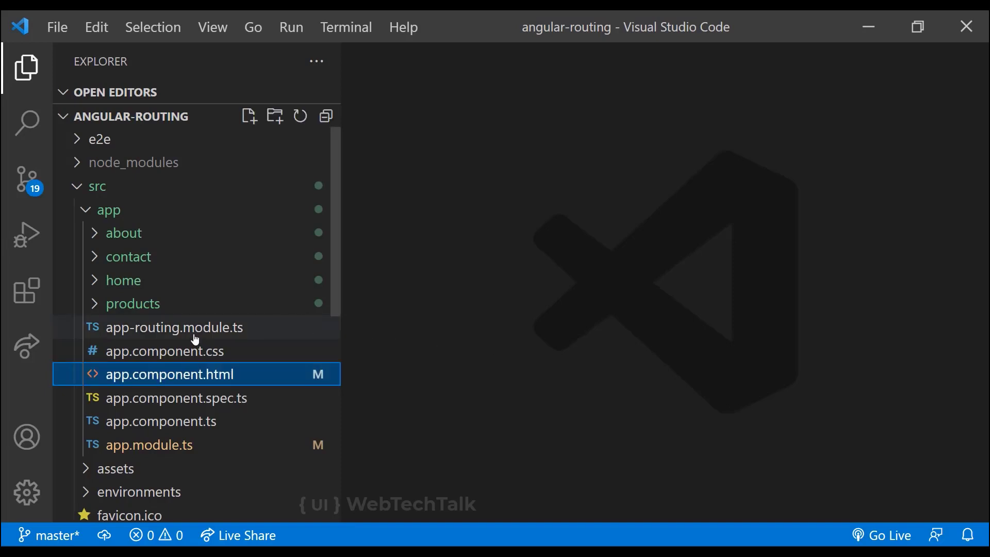
Step: Bring up app-routing.module.ts and place the caret in its code
click(194, 336)
click(724, 393)
Step: Add a route with path 'home' mapped to HomeComponent in the routes array
click(611, 174)
key(Return)
text({)
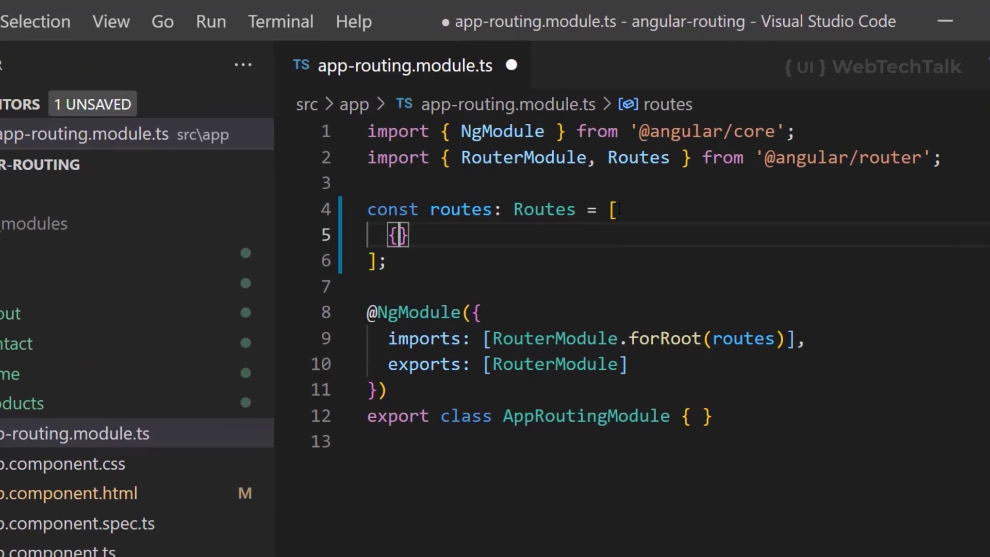
text( path)
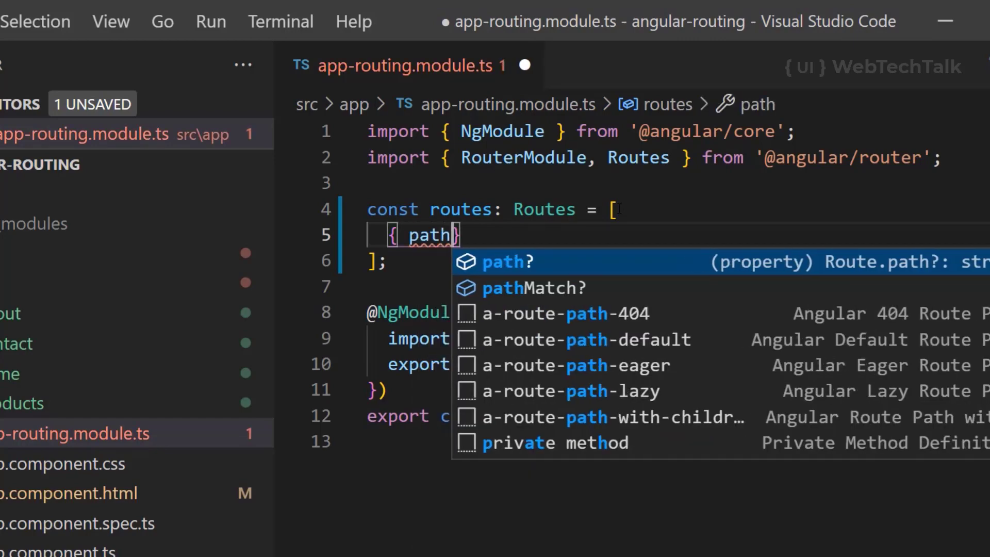
text(: 'home', co)
key(Tab)
text(: Hom)
key(Tab)
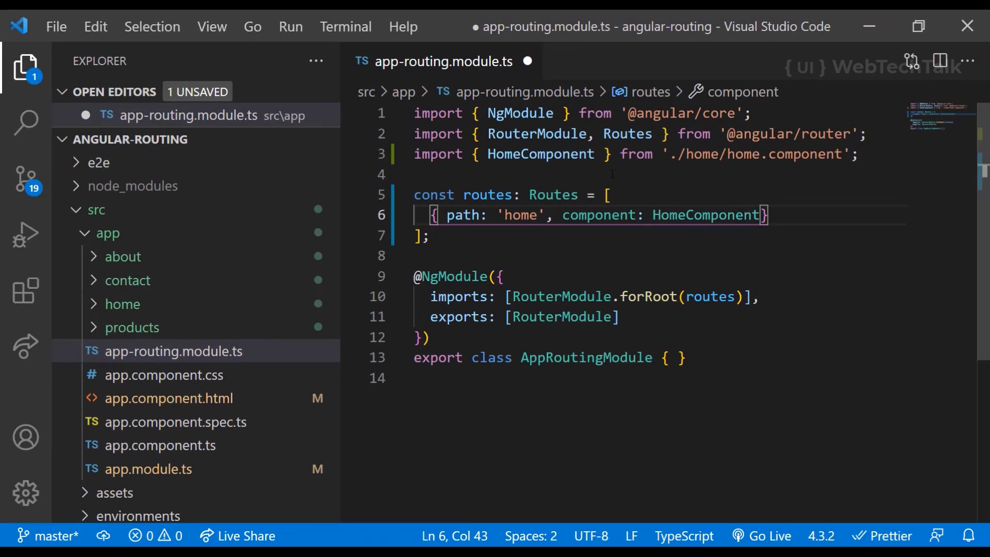
text(,)
Step: Duplicate the home route into about, contact and products routes with their matching components
key(shift+alt+Down)
key(shift+alt+Down)
key(shift+alt+Down)
double_click(517, 236)
text(about)
click(685, 236)
key(BackSpace)
key(BackSpace)
key(BackSpace)
text(About)
double_click(516, 257)
text(contact)
click(711, 257)
key(BackSpace)
key(BackSpace)
key(BackSpace)
text(Contact)
double_click(525, 276)
text(products)
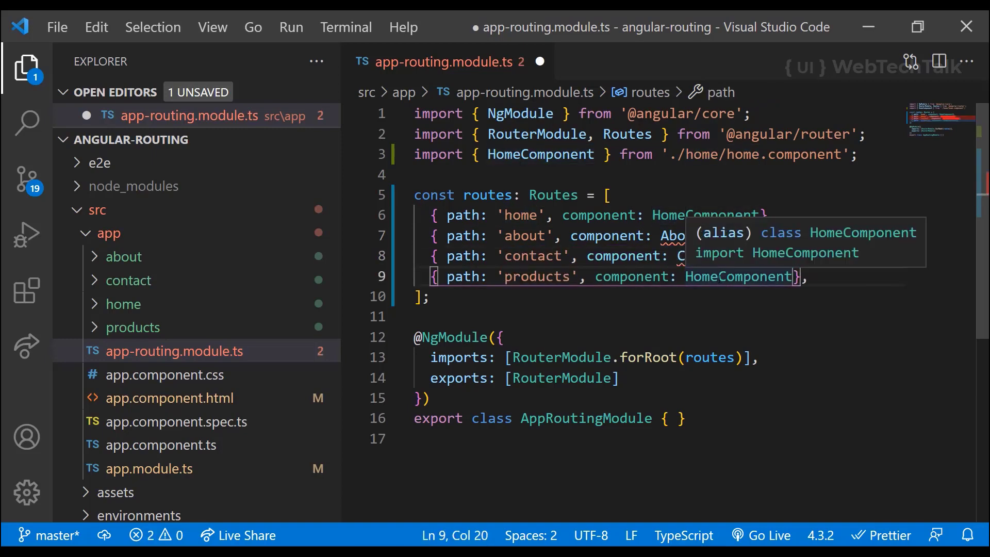
key(BackSpace)
key(BackSpace)
key(BackSpace)
text(Products)
Step: Add all missing component imports via Quick Fix and save the routing module
key(ctrl+period)
click(296, 340)
click(615, 365)
key(ctrl+s)
scroll(839, 412, down, 1)
scroll(839, 412, down, 1)
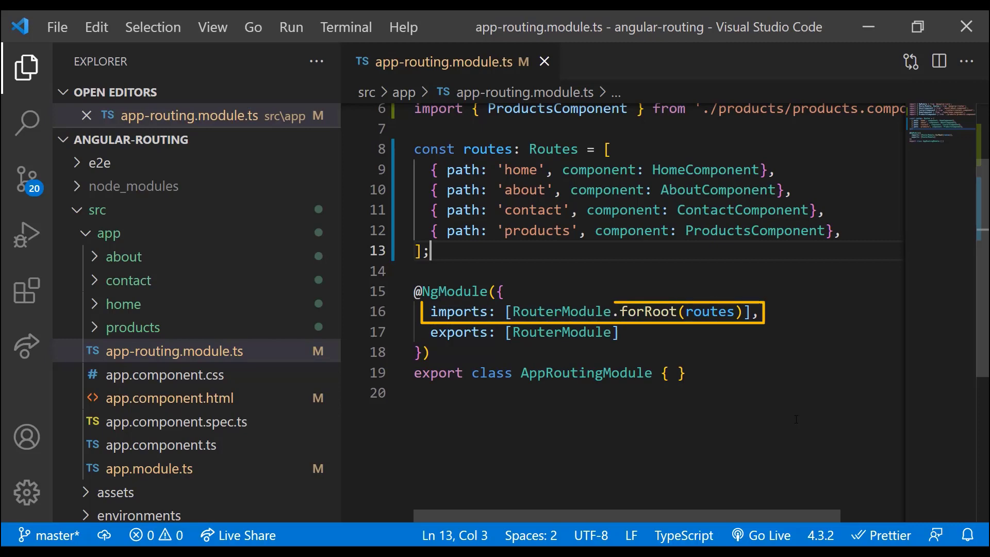
Step: Delete the <app-home></app-home> element from app.component.html
click(215, 398)
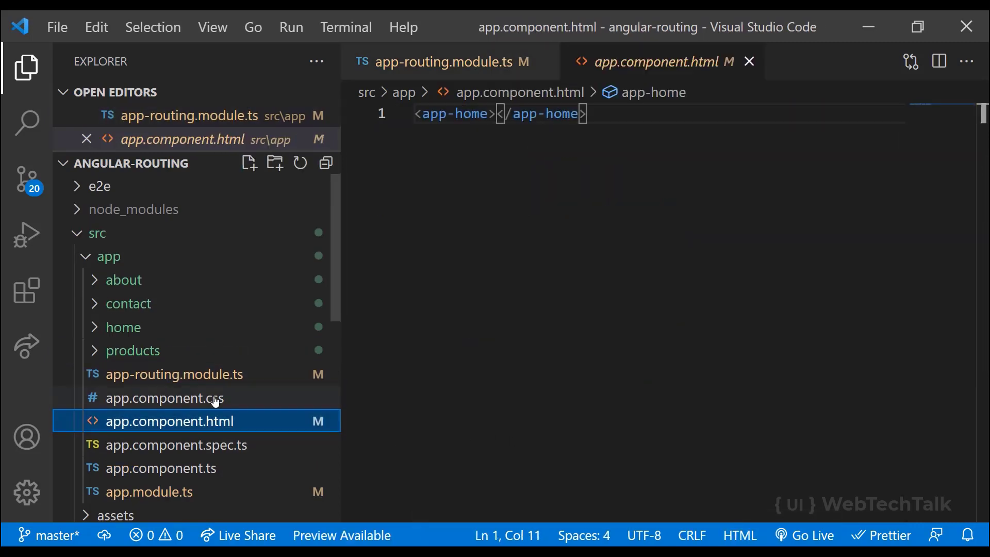
drag(588, 114, 403, 123)
key(Delete)
text(ro)
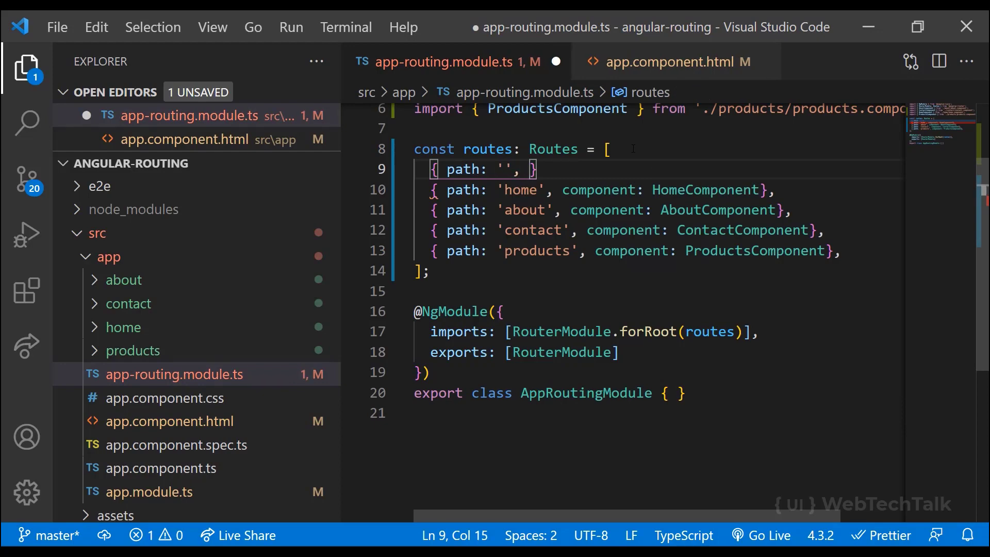
text(component: H)
Step: Route the empty path to HomeComponent, reload localhost:4200, and run 'ng g c header'
key(Return)
text(},)
key(ctrl+s)
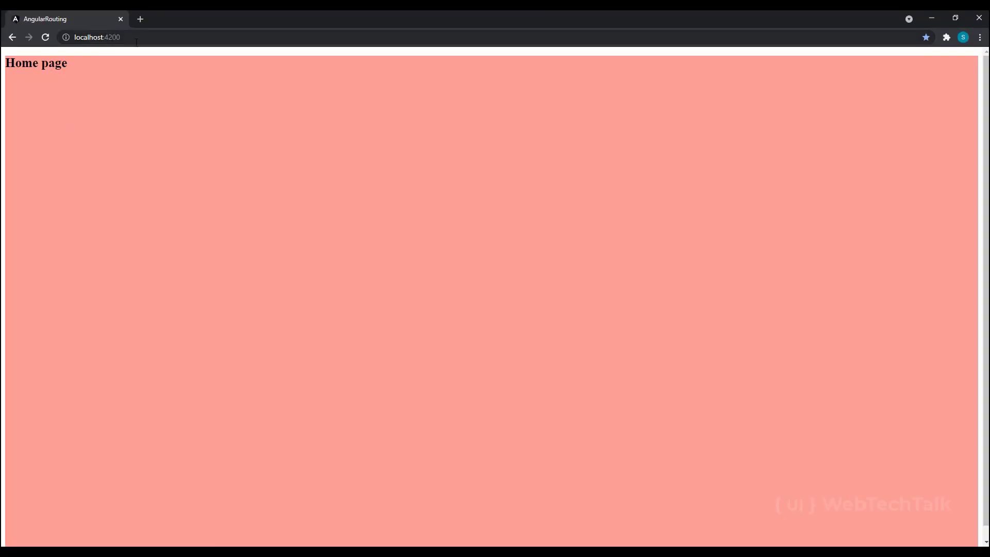
click(137, 42)
key(Return)
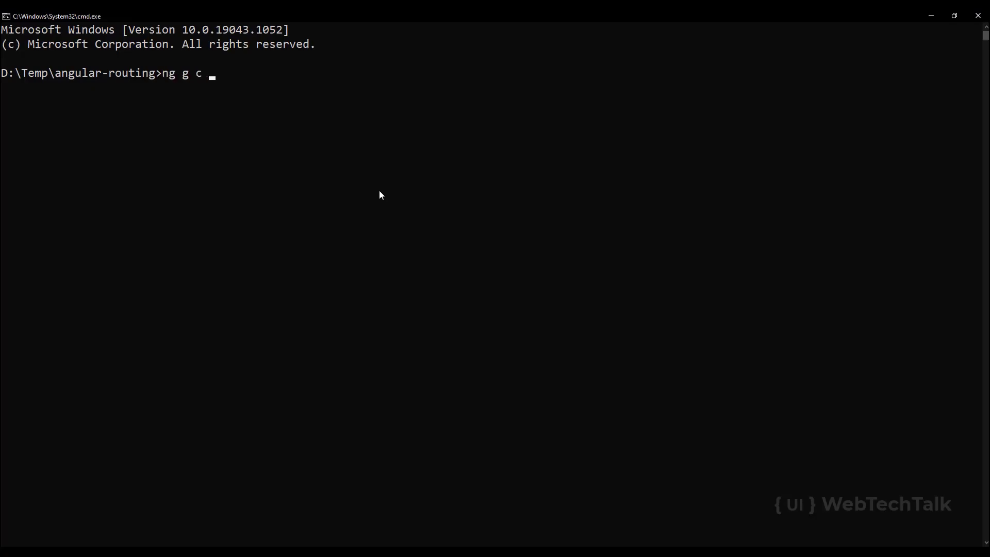
text(header)
key(Return)
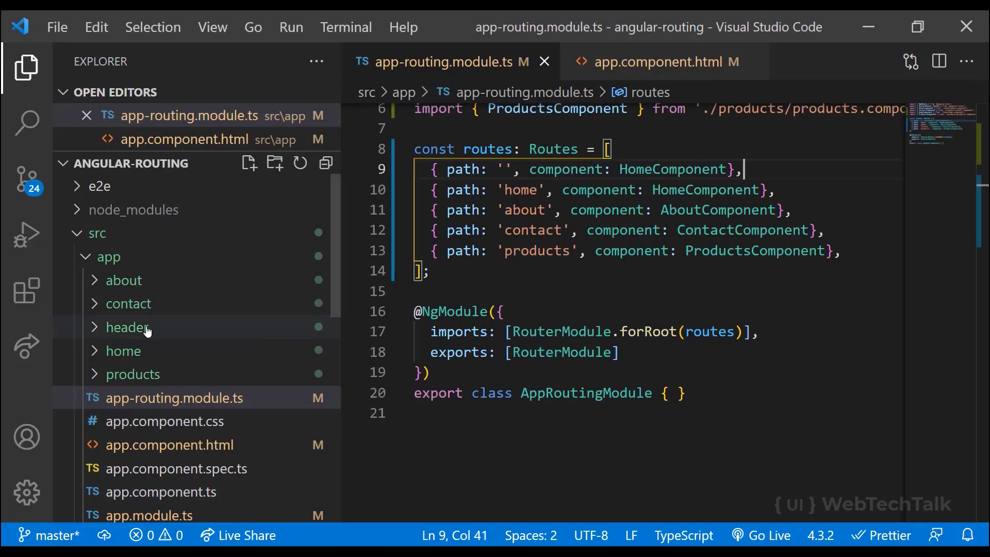
Step: Replace header.component.html's content with a header containing a nav and a Home link
click(144, 327)
double_click(186, 376)
key(ctrl+a)
text(he)
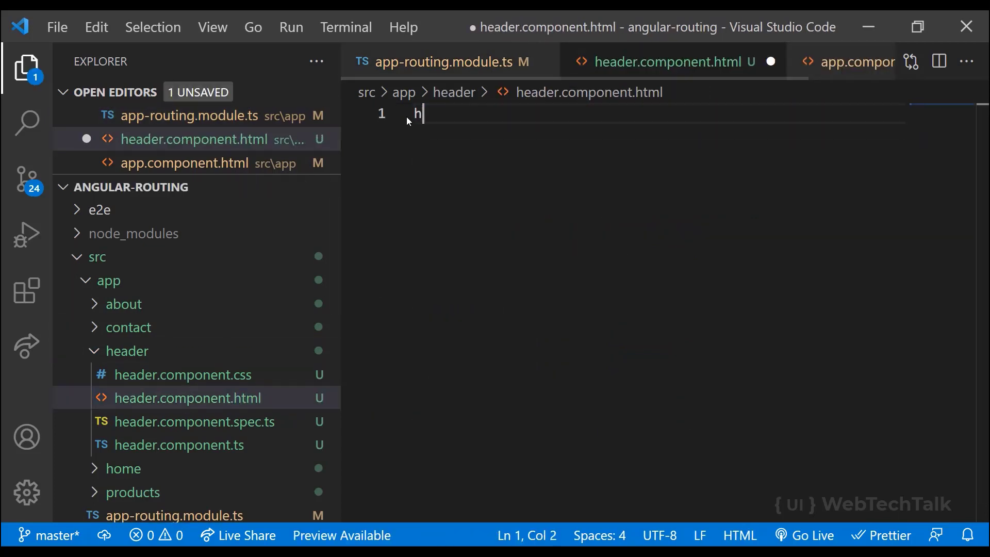
text(ader)
key(Tab)
text(nav)
key(Tab)
text(a)
key(Tab)
text(/home)
key(Tab)
text(Home)
Step: Duplicate the link into About, Contact and Products links with matching addresses, and save
key(shift+alt+Down)
key(shift+alt+Down)
key(shift+alt+Down)
key(Up)
key(Up)
key(ctrl+shift+Left)
text(About)
key(Down)
key(ctrl+shift+Left)
text(Contact)
key(Down)
key(ctrl+shift+Left)
text(Products)
key(Up)
key(Up)
key(ctrl+shift+Left)
text(about)
key(Down)
key(ctrl+shift+Left)
text(contact)
key(Down)
key(ctrl+shift+Left)
text(s)
key(ctrl+s)
Step: Style header.component.css: dark header, space-evenly nav, and link font size and colour
click(182, 374)
text(header {     padding: 30px;     background-color: rgb(32,32,32);)
key(Down)
text(nav {     display: flex;     align-items: center;     justify-content: space-evenly;)
key(Down)
text(a { font-size: 25px)
key(End)
key(Return)
text(font-weight: bold;     text-decoration: none;)
key(Return)
text(color: #ff)
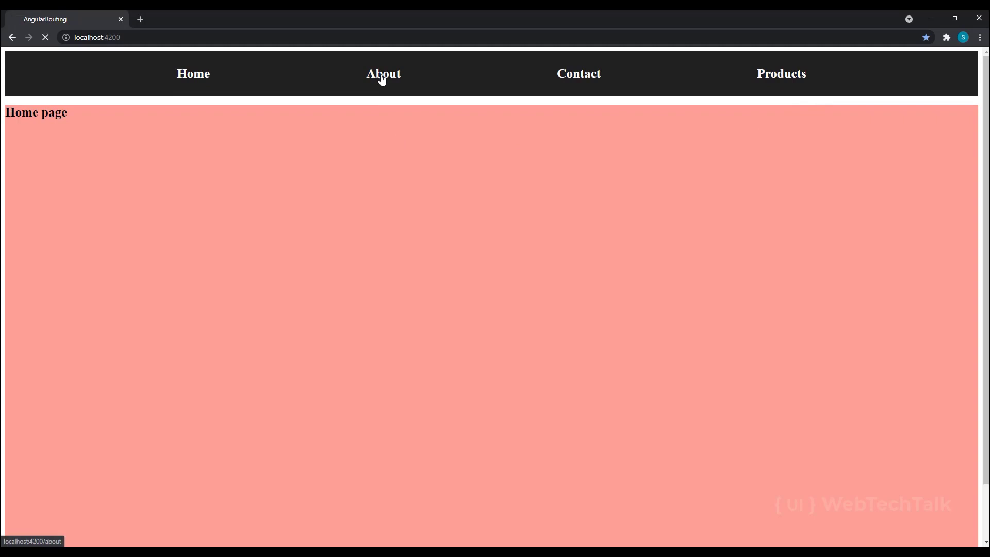
Step: Click through the About, Contact and Products header links in Chrome
click(382, 77)
click(583, 82)
click(771, 82)
Step: In the DevTools console, clear messages, revisit Contact and About, and reload to compare startup output
key(ctrl+shift+j)
click(594, 91)
click(324, 85)
click(595, 89)
click(202, 76)
click(209, 73)
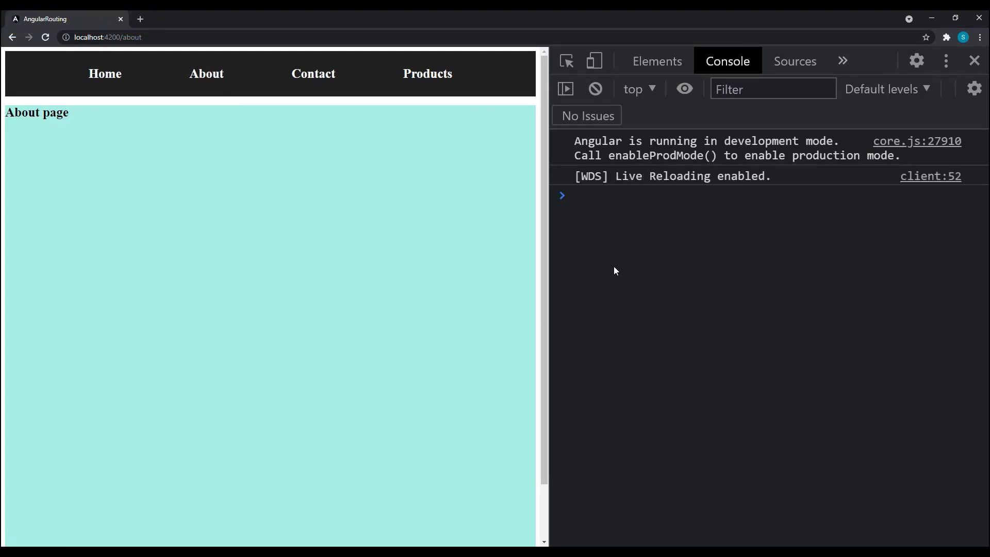
Step: Replace href with routerLink on the remaining header links and save
key(alt+Tab)
text(routerLink)
double_click(534, 154)
text(routerLink)
text(routerLink)
text(routerLink)
key(ctrl+s)
Step: Clear the console and click through Contact, Products, Home and About to test routerLink navigation
key(alt+Tab)
click(595, 89)
click(323, 77)
click(427, 83)
click(331, 78)
click(124, 76)
click(210, 78)
click(320, 78)
Step: Add a routerLinkActive attribute to each of the four header links
key(alt+Tab)
click(653, 153)
text(routerLinkActive="actuve)
key(BackSpace)
key(BackSpace)
key(BackSpace)
text(ive)
drag(659, 153, 866, 155)
click(661, 175)
text(routerLinkActive="active")
click(677, 195)
text(routerLinkActive="active")
click(685, 215)
text(routerLinkActive="active")
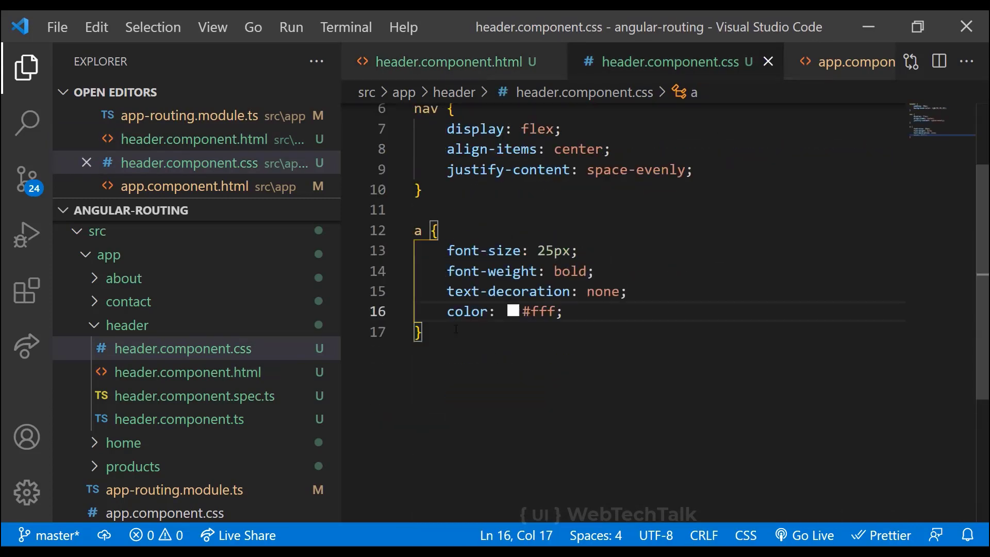
Step: Add an a.active rule with a cyan colour in header.component.css and save
key(Down)
key(Return)
key(Return)
text(a.active {)
key(Return)
text(color: )
text(red;)
click(830, 231)
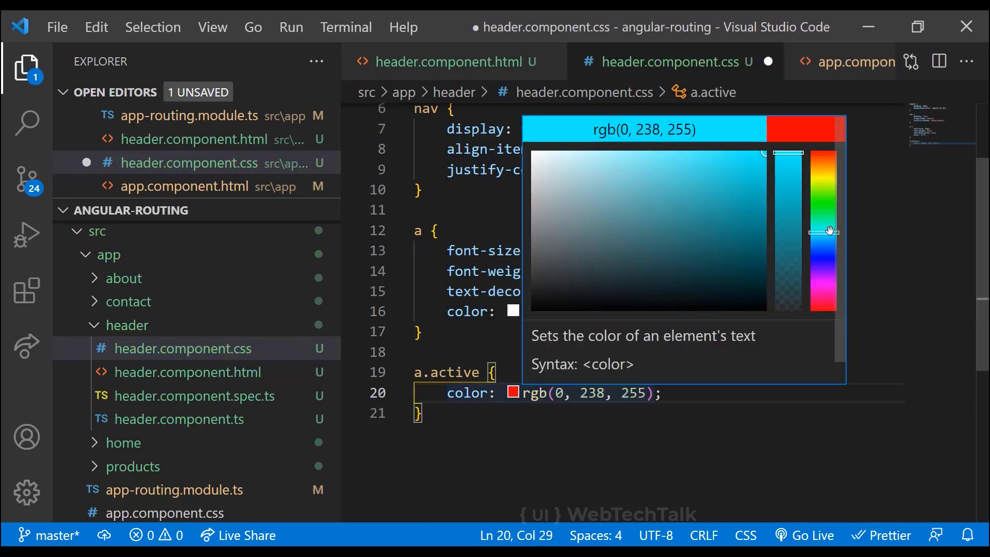
drag(830, 231, 830, 229)
key(ctrl+s)
Step: Check the active-link highlight by visiting Products, About and Home in Chrome
click(428, 78)
click(207, 73)
click(108, 76)
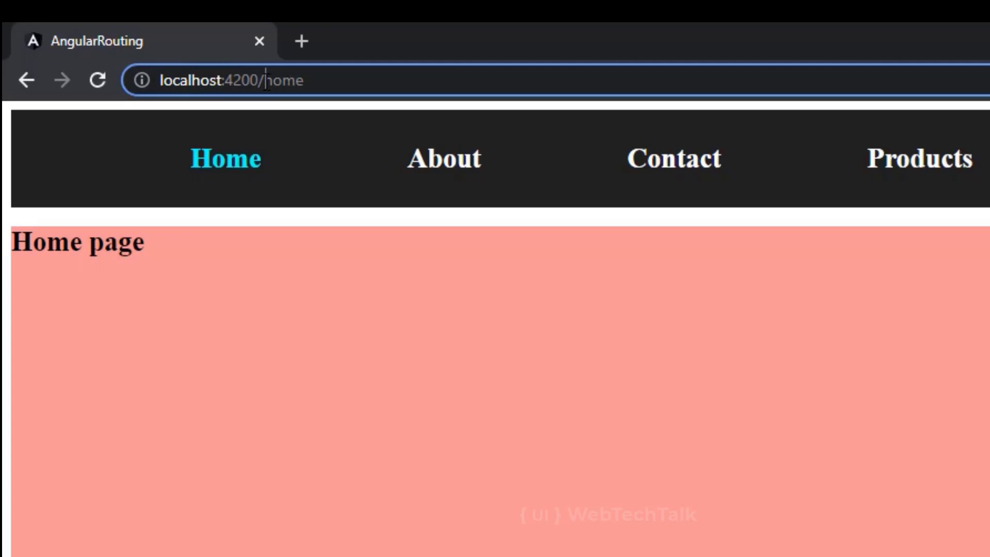
Step: Load localhost:4200 without the /home path and open the DevTools console
drag(258, 87, 531, 96)
key(BackSpace)
text(localhost)
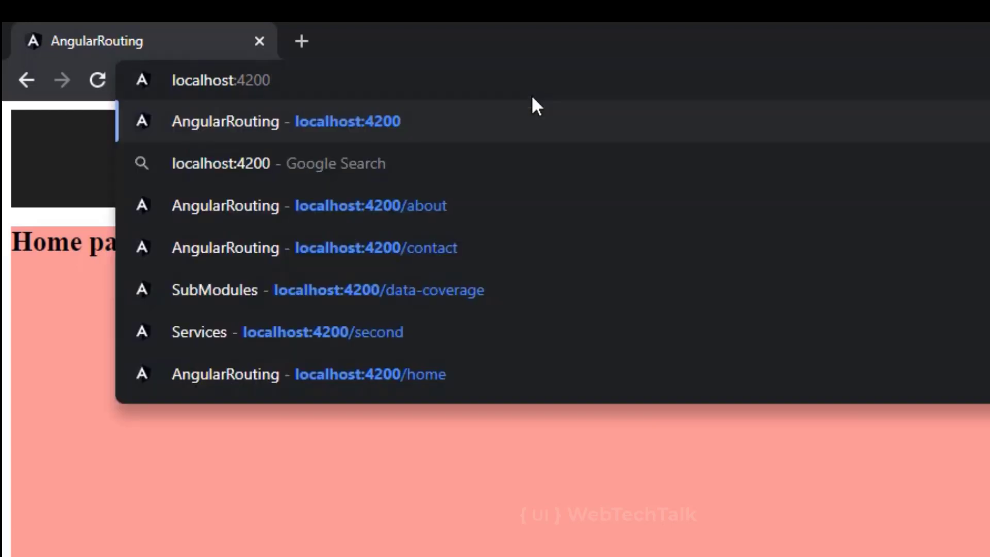
key(Return)
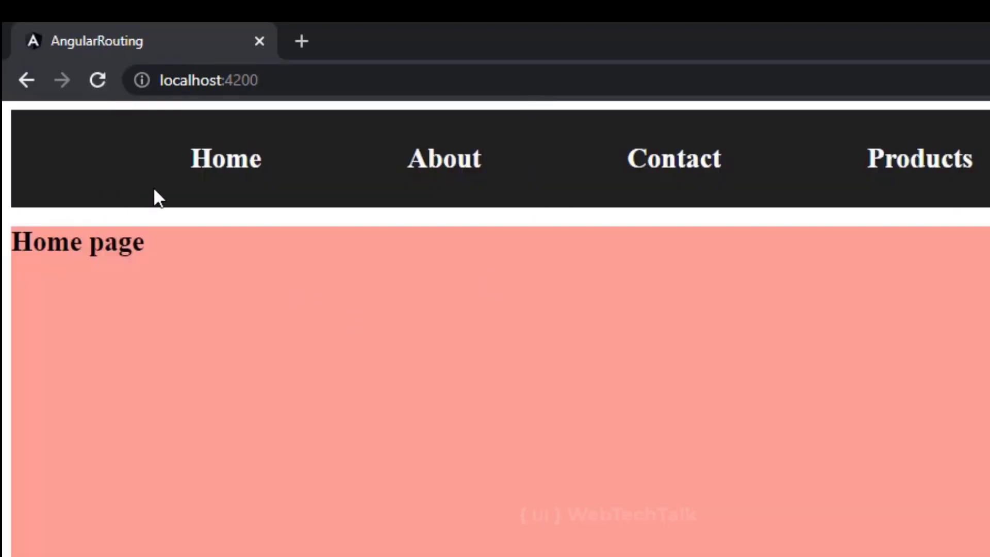
key(F12)
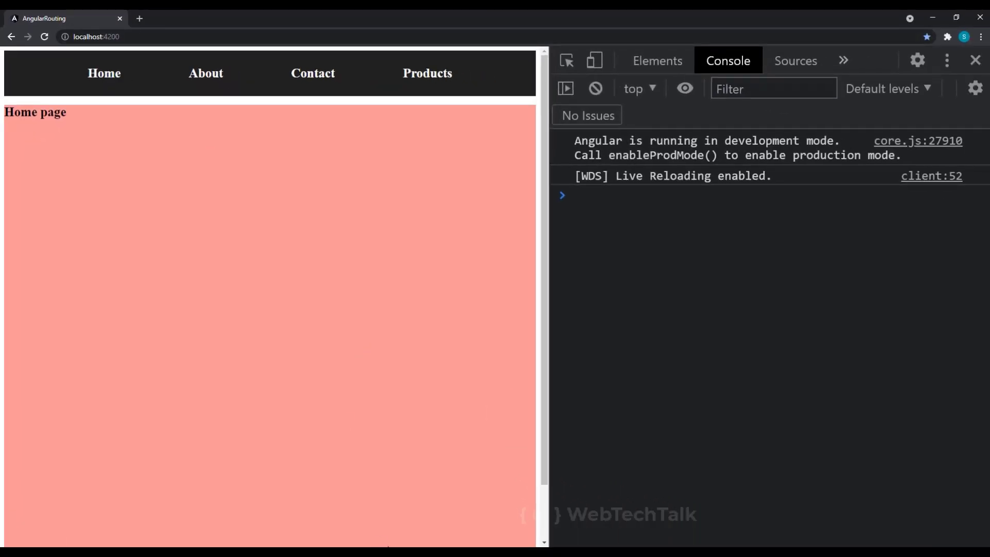
key(alt+Tab)
Step: Replace the empty route's HomeComponent with redirectTo: 'home', pathMatch: 'full' and save
click(190, 115)
drag(529, 169, 727, 169)
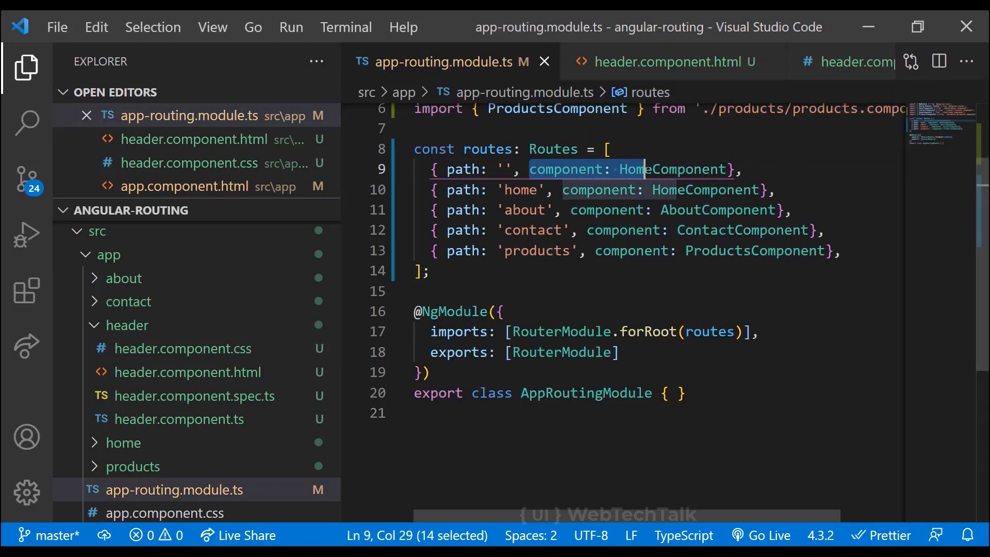
key(BackSpace)
text(re)
key(Return)
text(: )
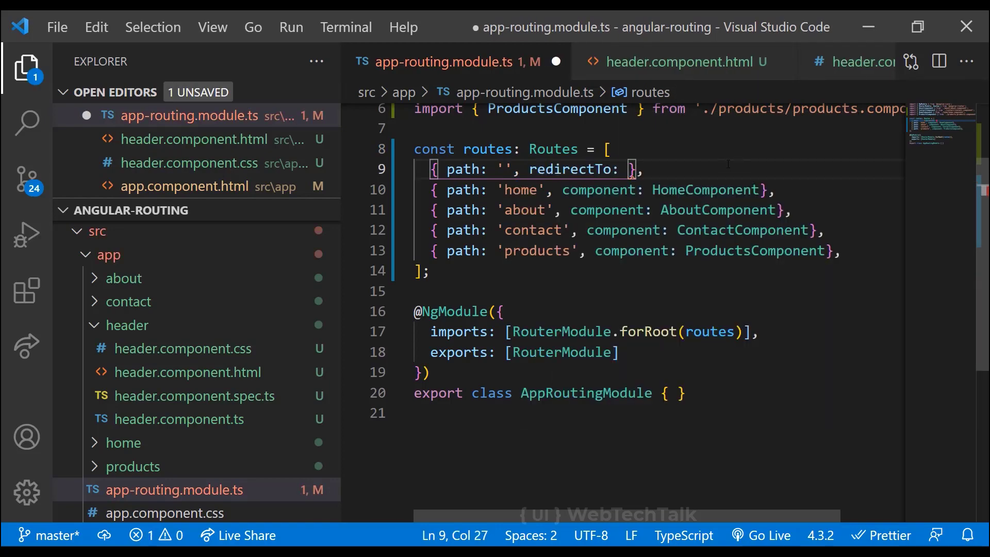
text('home', path)
key(Return)
text(: 'full)
key(ctrl+s)
Step: Test the redirect by loading the app's root address in Chrome
key(alt+Tab)
double_click(132, 37)
key(BackSpace)
key(BackSpace)
key(Return)
click(104, 84)
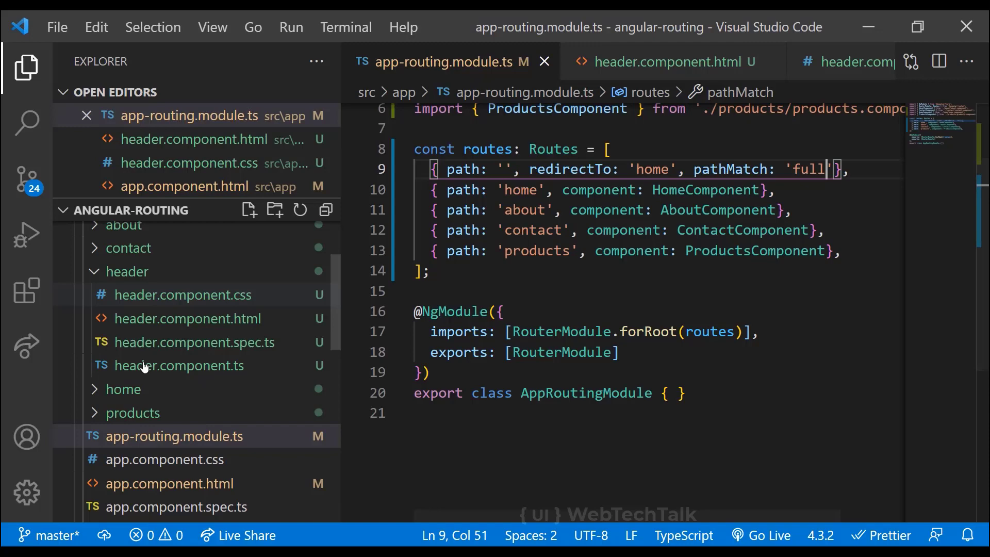
Step: Add a div with a Go to Products button calling goToProducts() to home.component.html, and save
click(121, 391)
click(166, 438)
click(620, 135)
key(Return)
text(div)
key(Tab)
key(Return)
text(button)
key(Tab)
text(Go to Products)
key(Escape)
key(Up)
click(537, 175)
text((click)="goToProducts())
double_click(663, 175)
key(ctrl+s)
scroll(194, 387, down, 1)
Step: Write a goToProducts method in home.component.ts that logs messages inside a two-second setTimeout
click(176, 453)
click(468, 360)
key(Return)
key(Return)
text(goToProducts()
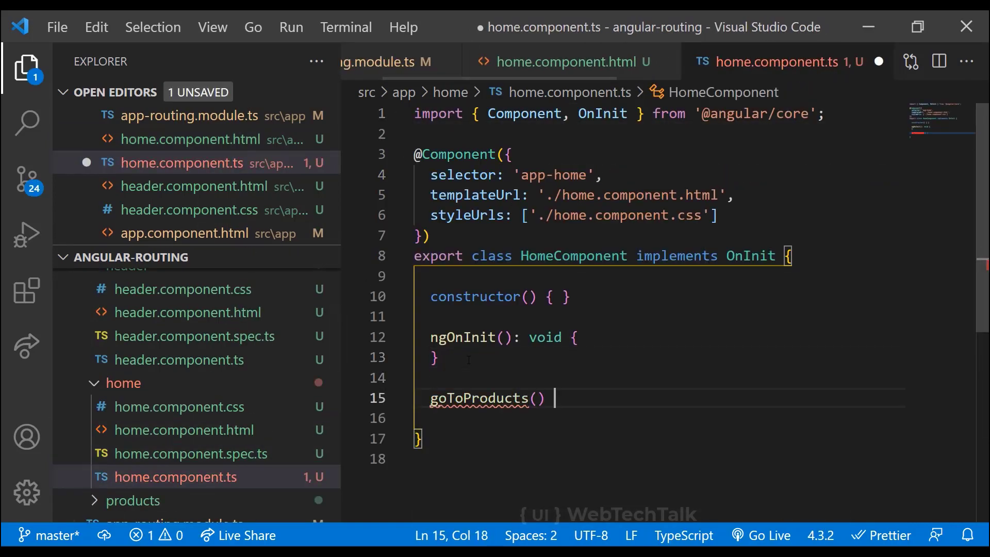
text() {)
key(Return)
text(console.log("Trying to update database...");)
key(Return)
text(setTimeout(() => {)
key(Return)
key(Down)
text(;)
key(Left)
key(Left)
text(, 2000)
key(Escape)
key(Up)
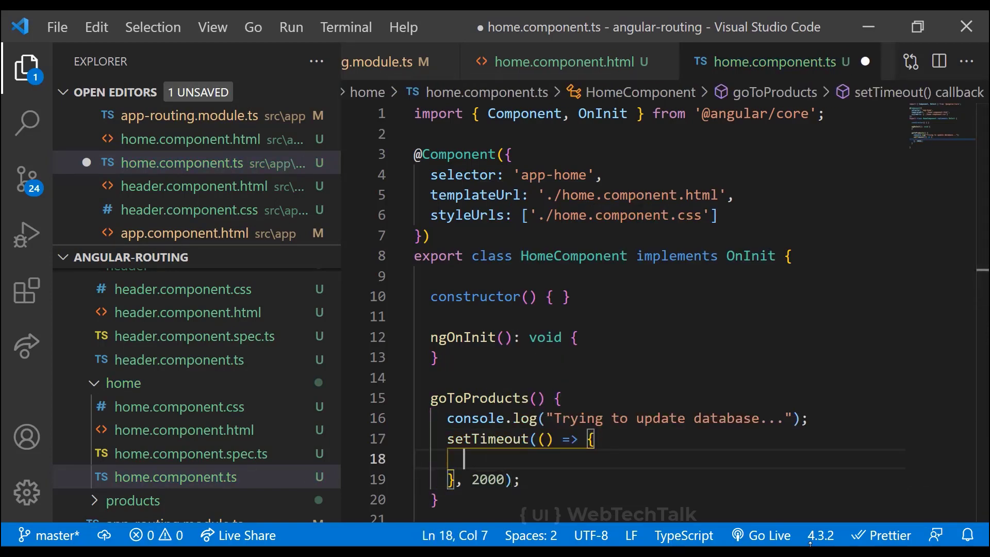
text(console.log("Database is updated")
key(Escape)
text(;)
key(Return)
Step: Inject Router into the HomeComponent constructor with its auto-import
click(524, 297)
text(private router: Router)
key(Return)
scroll(599, 309, down, 1)
click(418, 445)
text(this.router.navigate()
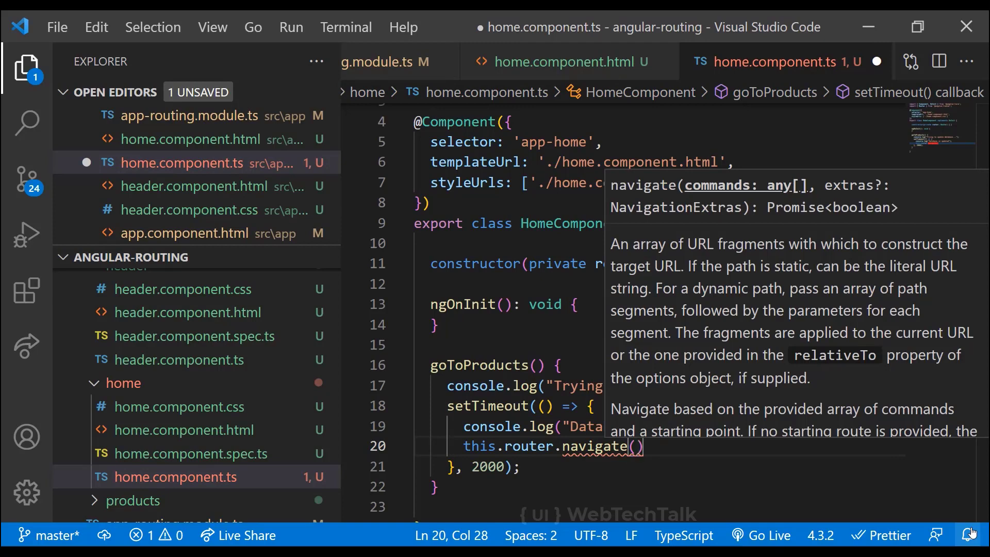
text(['products)
Step: Save home.component.ts, test Go to Products in Chrome, and clear the console
key(End)
text(;)
key(ctrl+s)
key(alt+Tab)
click(51, 137)
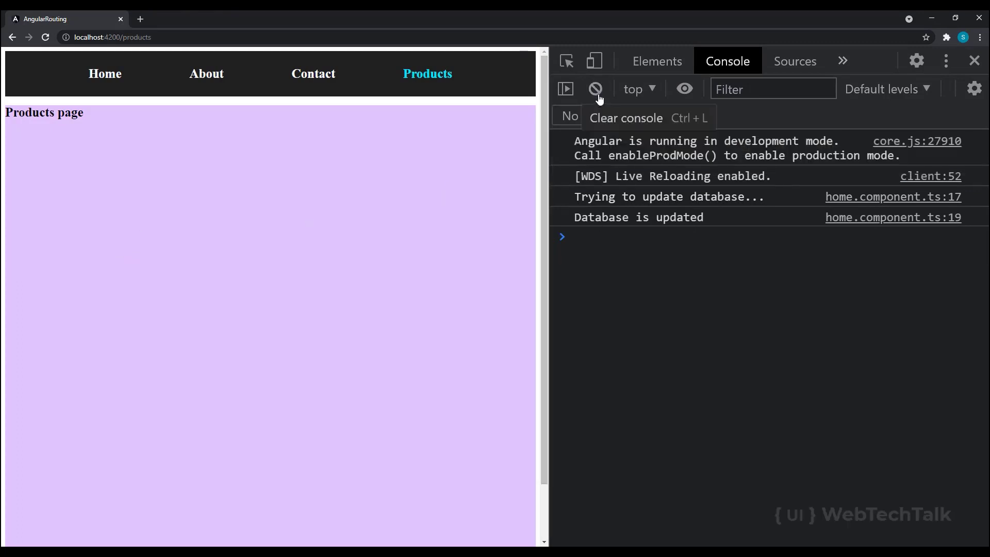
click(595, 88)
Step: Reload the root address, test the button again, then load a made-up path
click(374, 31)
key(BackSpace)
key(Return)
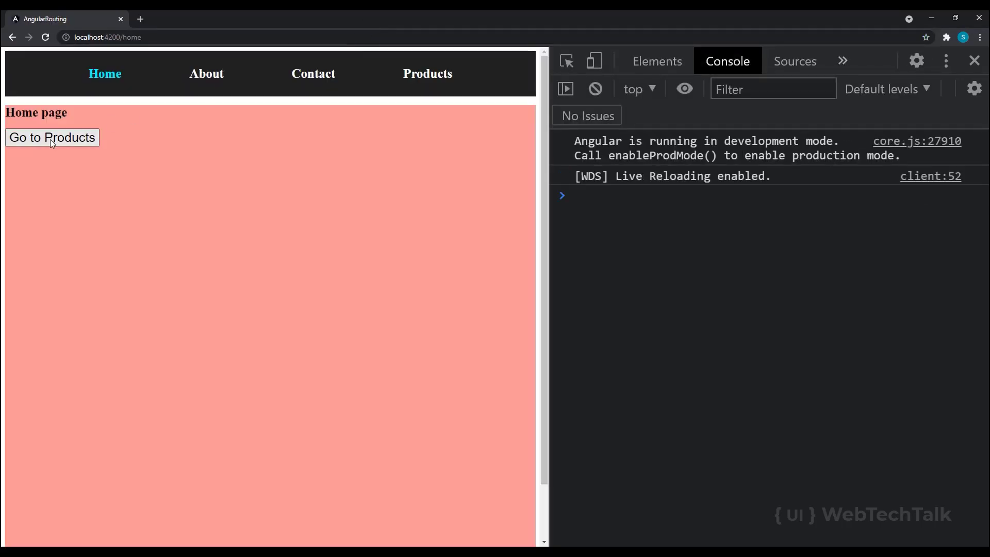
click(51, 139)
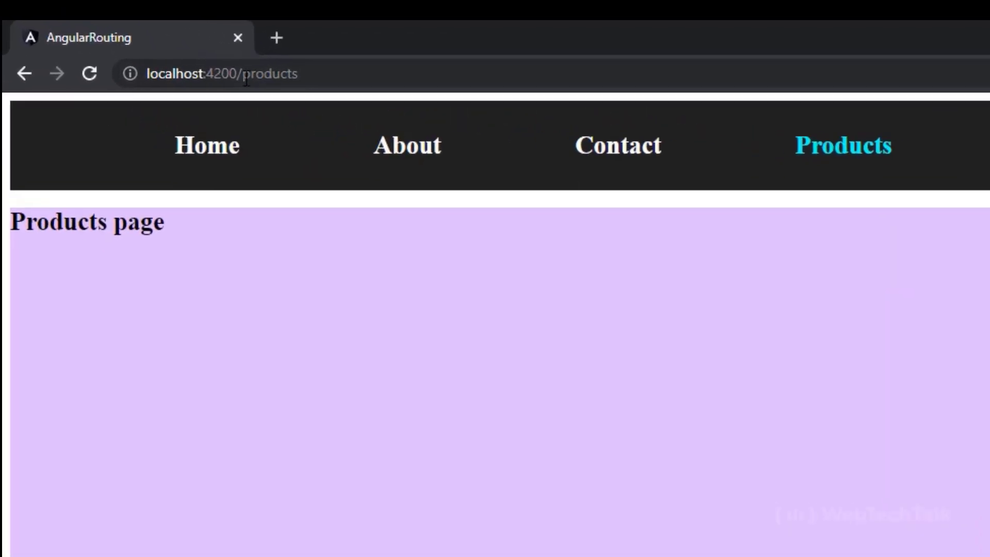
drag(124, 37, 170, 41)
text(something)
key(Return)
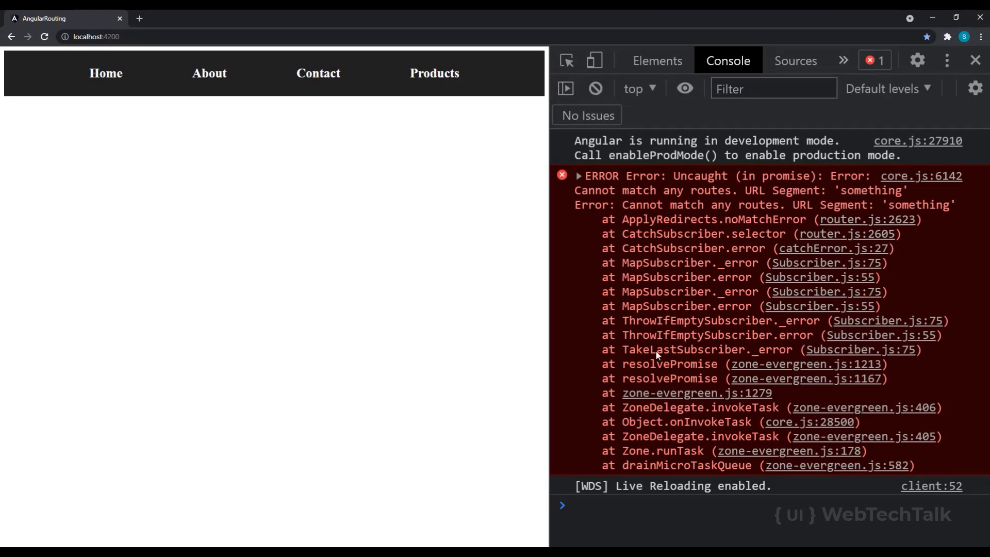
Step: Add a { path: '**', redirectTo: 'home' } route, save, and test an unknown path
key(alt+Tab)
click(166, 110)
click(865, 251)
key(Return)
text({ path: '**', component: NotFoundComponent)
drag(661, 271, 702, 272)
key(BackSpace)
key(BackSpace)
key(BackSpace)
key(BackSpace)
text(error)
key(BackSpace)
key(BackSpace)
text(Er)
drag(546, 270, 754, 270)
text(redi)
key(Return)
text(: 'home)
key(ctrl+s)
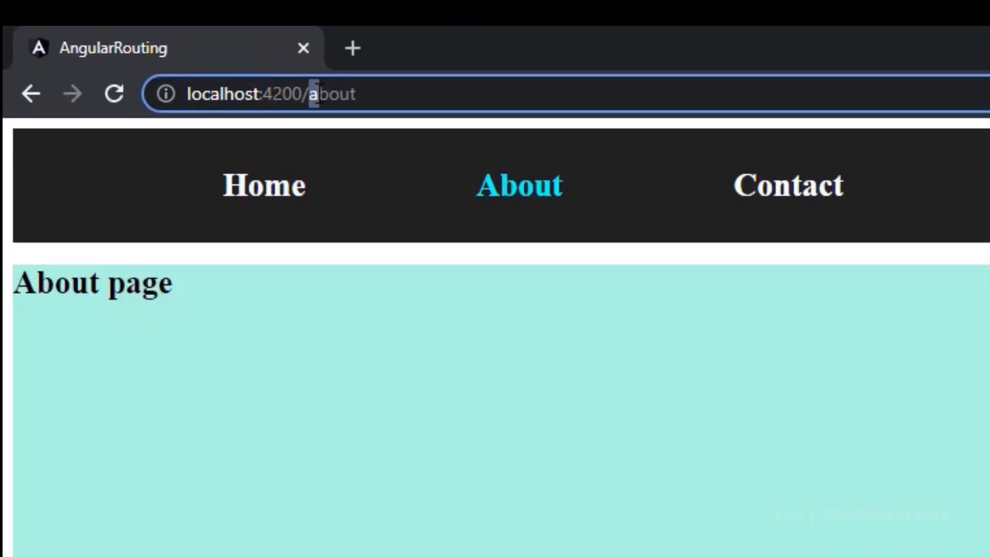
drag(313, 94, 704, 89)
text(somethin)
key(Return)
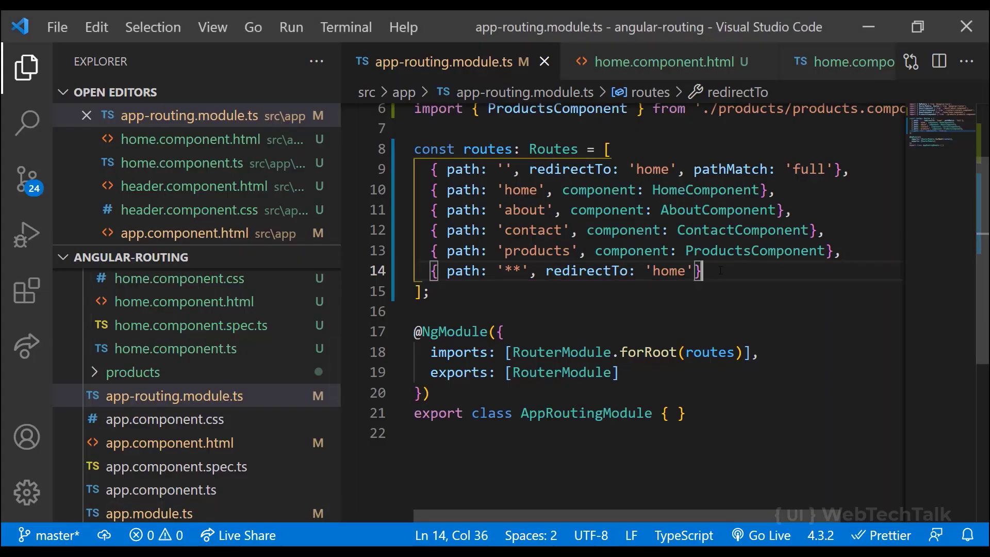
Step: Move the catch-all route line higher in the routes list and save
drag(720, 270, 360, 272)
key(ctrl+c)
key(Delete)
click(830, 209)
key(Return)
key(ctrl+v)
text(,)
key(ctrl+s)
click(317, 120)
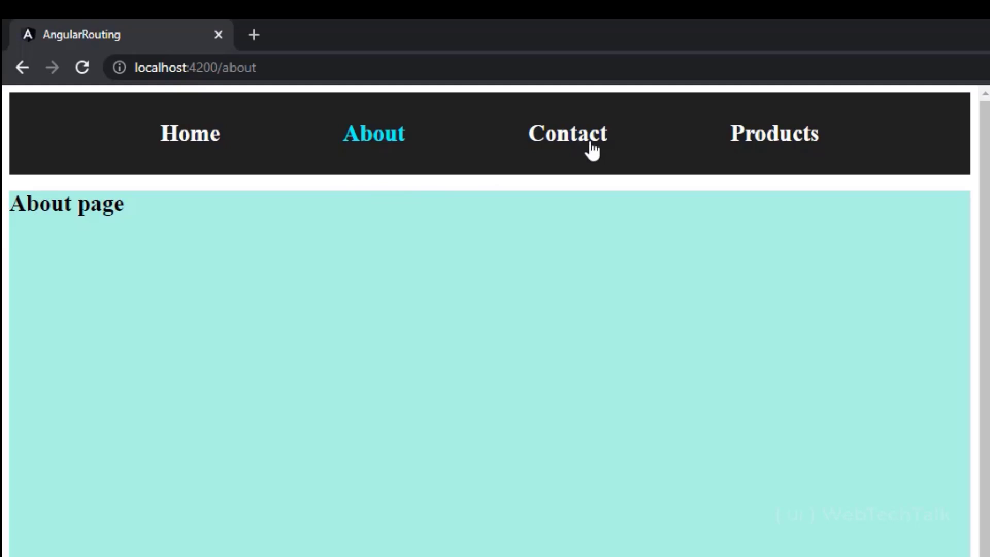
click(589, 147)
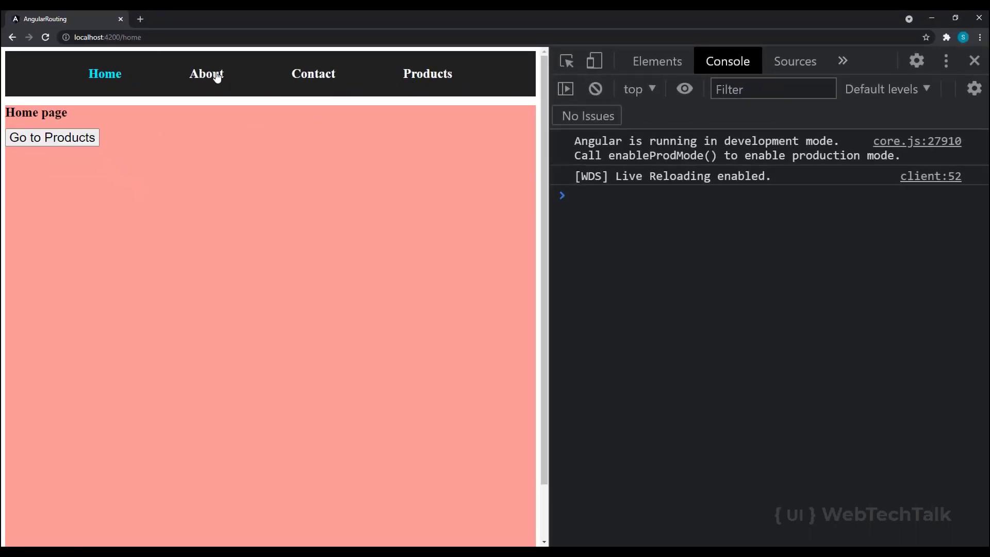
click(215, 77)
click(444, 81)
Step: Move the ** catch-all route back below the products route and save the routing module
key(BackSpace)
key(shift+Home)
key(ctrl+x)
key(BackSpace)
key(BackSpace)
key(Down)
key(Down)
key(Down)
key(ctrl+v)
key(shift+Home)
key(shift+Home)
click(751, 300)
key(ctrl+s)
Step: Add Apple, Orange and Mango routerLink anchors to products.component.html
click(133, 372)
click(193, 418)
text(page)
key(Return)
text(div>a)
key(Tab)
key(BackSpace)
key(BackSpace)
key(BackSpace)
text(routerLink="product/apple">Apple)
drag(448, 154, 496, 194)
key(shift+alt+Down)
key(shift+alt+Down)
double_click(747, 235)
text(Orange)
double_click(690, 235)
text(orange)
double_click(746, 296)
text(Mango)
double_click(691, 296)
text(mango)
key(Up)
text(ng)
text( g c product)
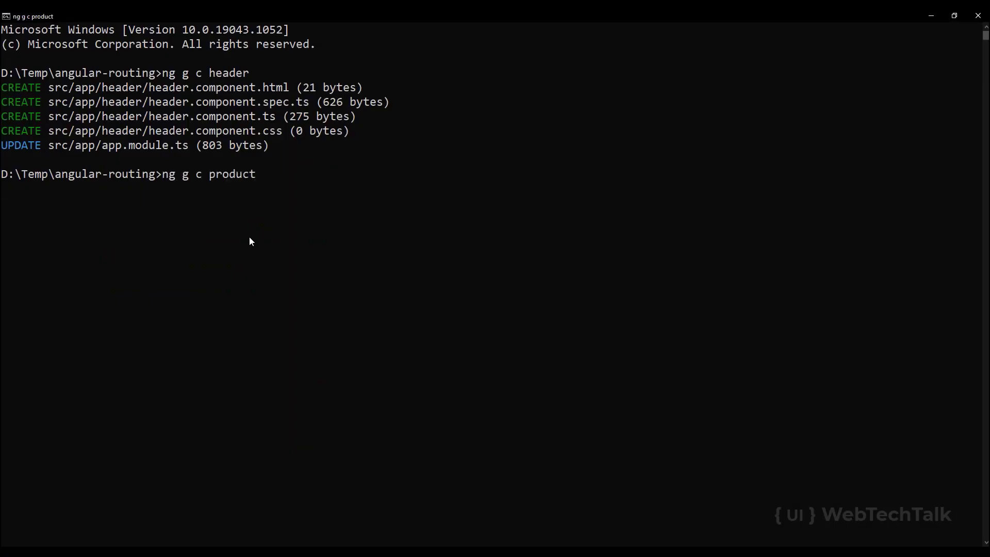
Step: Generate the product component with ng g c product and give its template a container div and h1 heading
key(Return)
click(177, 466)
key(ctrl+a)
text(div.main-container)
key(Tab)
text(Product page)
key(shift+Home)
key(ctrl+x)
text(h1)
key(Tab)
key(ctrl+v)
key(ctrl+s)
click(189, 444)
scroll(201, 465, down, 3)
Step: Copy the products styles into the product stylesheet and add a padding line
click(193, 475)
key(ctrl+a)
key(ctrl+c)
click(185, 359)
key(ctrl+v)
key(Up)
key(End)
key(Return)
text(padding: 20px;)
key(ctrl+s)
key(shift+Home)
key(ctrl+c)
Step: Add the same padding line to the products and home stylesheets
click(189, 476)
key(Up)
key(End)
key(Return)
key(ctrl+v)
key(ctrl+s)
scroll(204, 397, up, 3)
click(185, 348)
key(Return)
key(ctrl+v)
key(ctrl+s)
scroll(166, 440, up, 3)
scroll(166, 440, up, 3)
scroll(162, 423, up, 3)
Step: Add the padding line to the about and contact stylesheets; make the product background pale yellow
click(180, 398)
key(Return)
key(ctrl+v)
key(ctrl+s)
click(185, 421)
scroll(161, 433, down, 2)
click(184, 461)
key(Return)
key(ctrl+v)
key(ctrl+s)
scroll(186, 417, down, 5)
scroll(186, 433, up, 2)
click(186, 441)
click(914, 229)
scroll(203, 425, down, 4)
scroll(203, 424, down, 3)
Step: Add product/apple, product/orange and product/mango routes to ProductComponent and save
click(190, 115)
click(860, 251)
key(Return)
text({ path: 'product/apple', component: Produc)
key(Return)
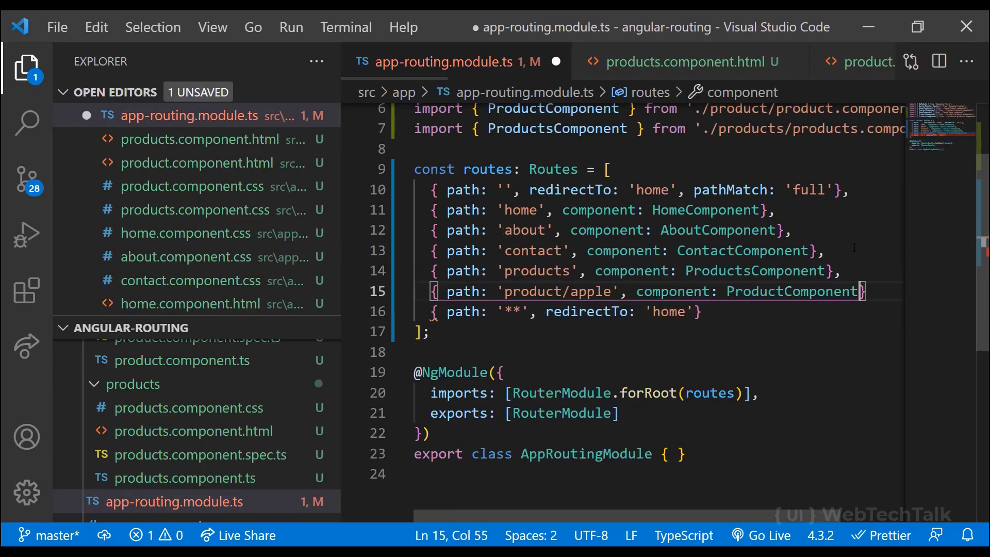
key(End)
text(,)
key(shift+alt+Down)
key(shift+alt+Down)
double_click(592, 311)
text(orange)
double_click(582, 331)
text(mango)
key(ctrl+s)
Step: Check that the Apple, Orange and Mango links each open the Product page
click(36, 151)
click(436, 77)
click(31, 164)
click(441, 81)
click(25, 180)
click(428, 81)
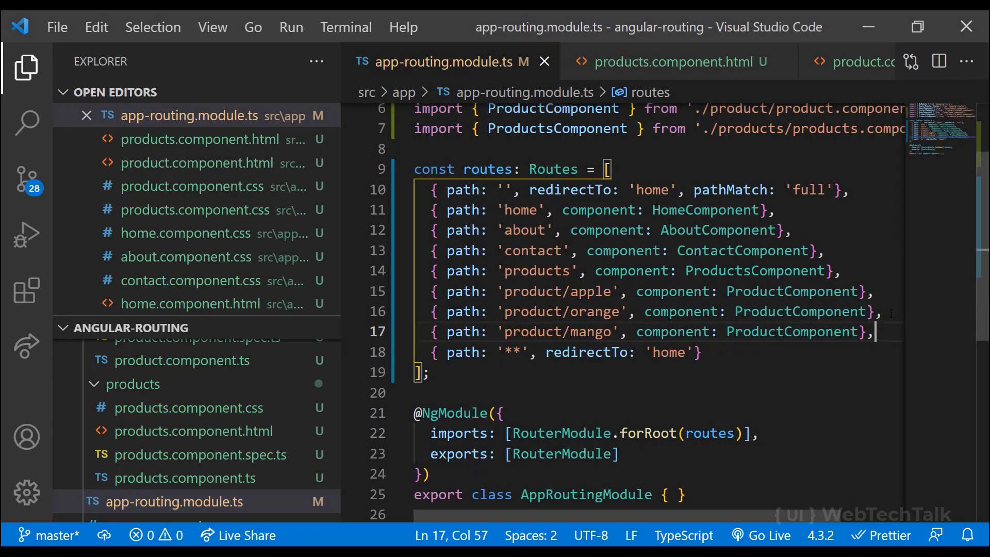
Step: Replace the three product routes with a single product/:id route and save
drag(883, 332, 889, 298)
key(Delete)
double_click(600, 298)
key(BackSpace)
text(:id)
click(629, 348)
key(ctrl+s)
Step: Recheck the Apple, Orange and Mango links against the new product/:id route
key(alt+Tab)
click(37, 149)
click(420, 85)
click(34, 163)
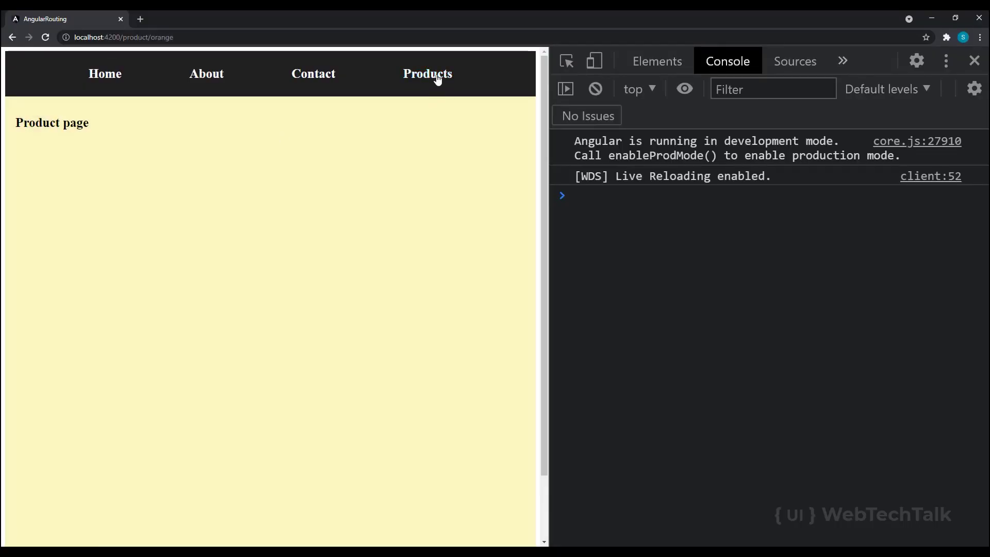
click(437, 80)
click(34, 177)
Step: Begin adding a productName property to the class in product.component.ts
key(alt+Tab)
click(182, 360)
click(838, 255)
key(Return)
key(Return)
text(productName = "")
Step: Replace 'Product' in the h1 with {{ productName }} and save the template
double_click(474, 296)
scroll(193, 387, up, 2)
click(190, 367)
double_click(508, 134)
text({{ productName)
key(ctrl+s)
Step: Inject ActivatedRoute and set productName from this.route.snapshot.params in ngOnInit, then save
click(180, 139)
click(635, 379)
key(Return)
text(this.productName =)
click(526, 337)
text(private route:)
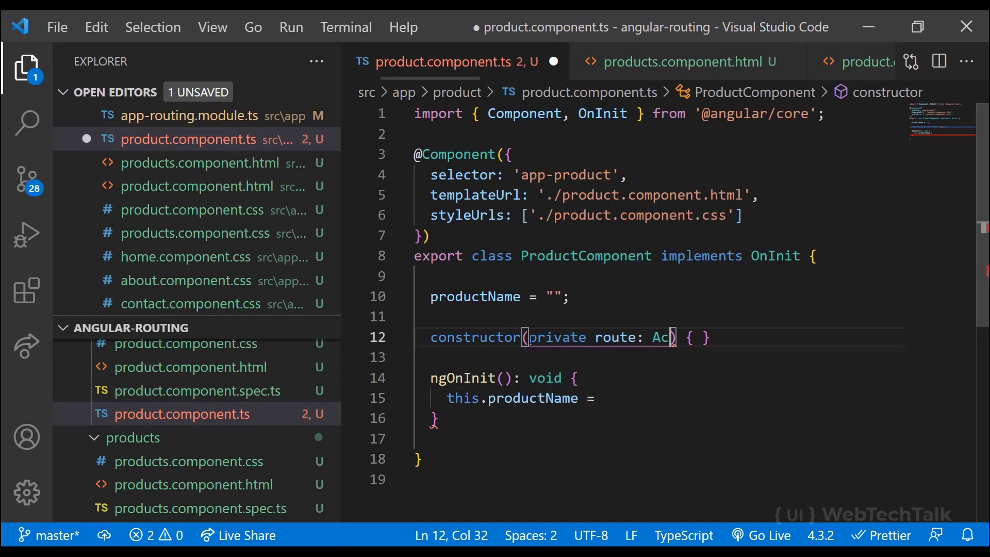
text( Activa)
key(Return)
click(622, 421)
text(this.r)
key(Return)
text(.s)
key(Return)
text(.pa)
key(Down)
key(Return)
text(['id'];)
key(ctrl+s)
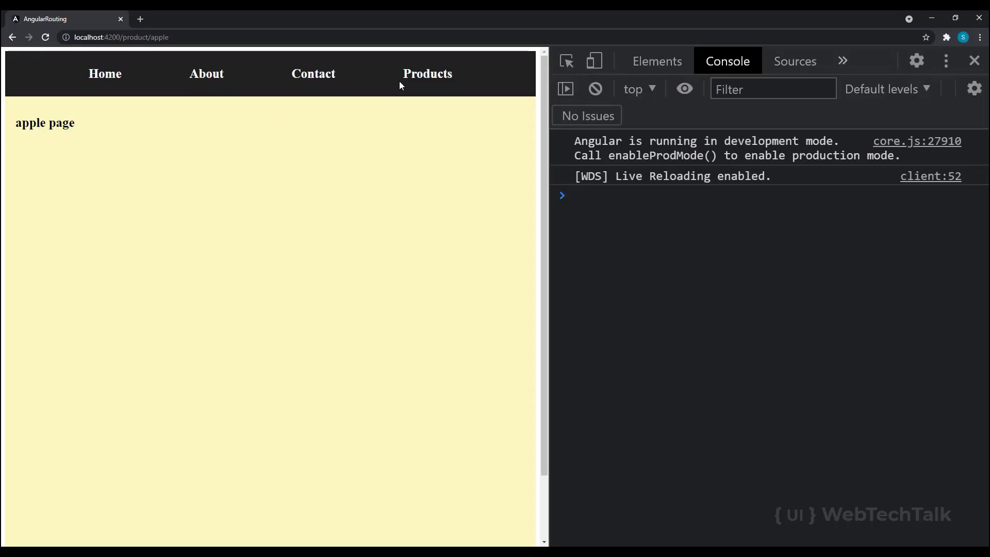